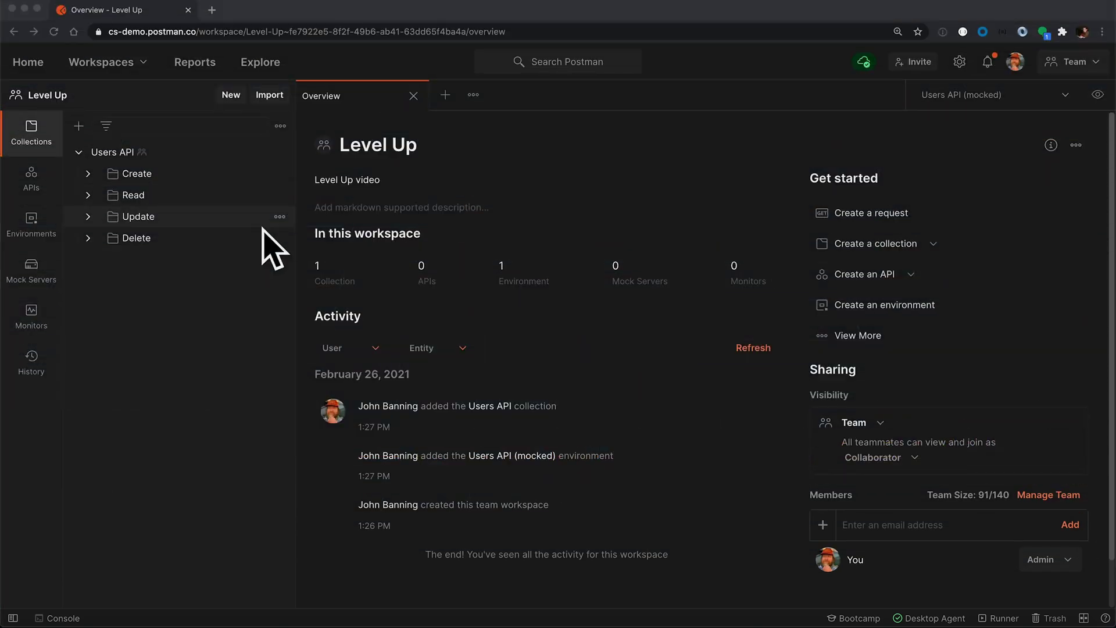
# Step: Open the Users API collection tab from the Collections sidebar
pyautogui.click(205, 156)
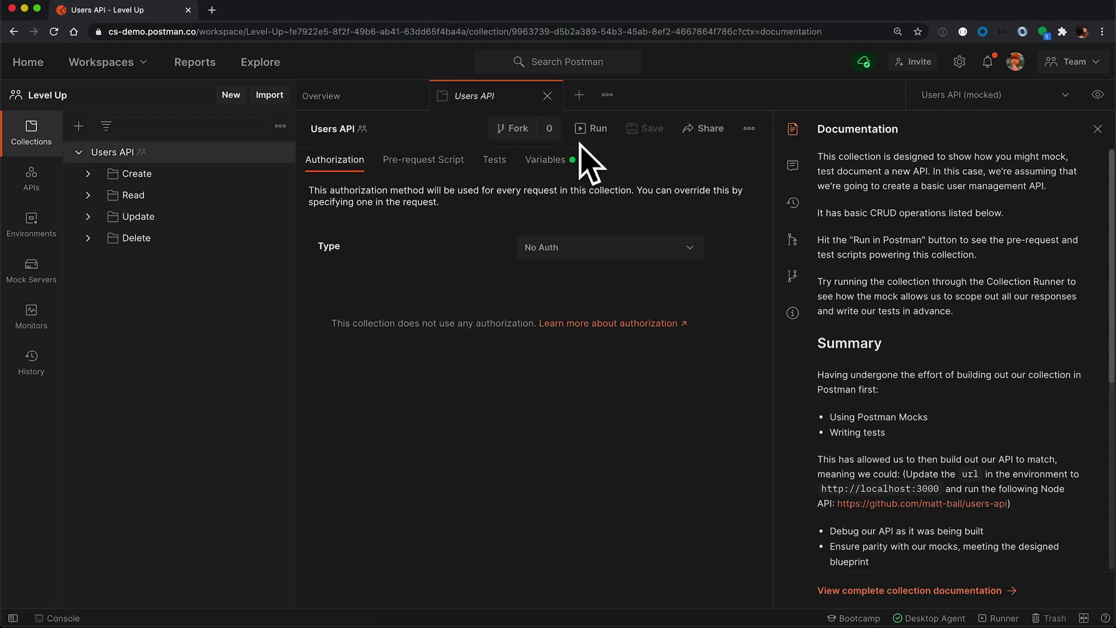
# Step: Start a Runner run of all Users API requests, passing 30 tests
pyautogui.click(602, 131)
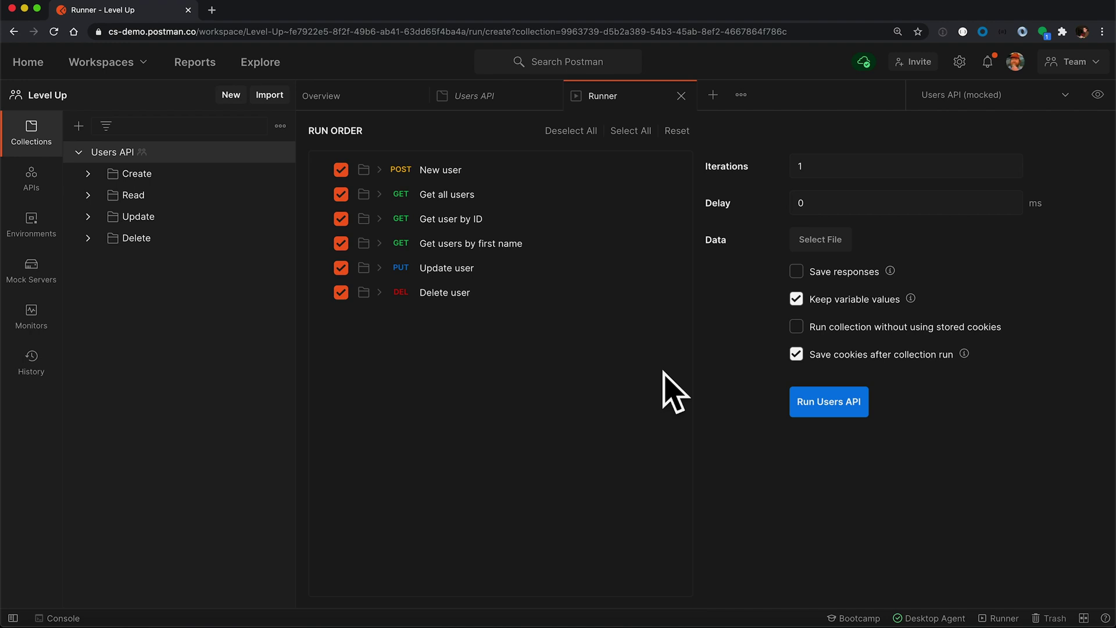
pyautogui.click(828, 401)
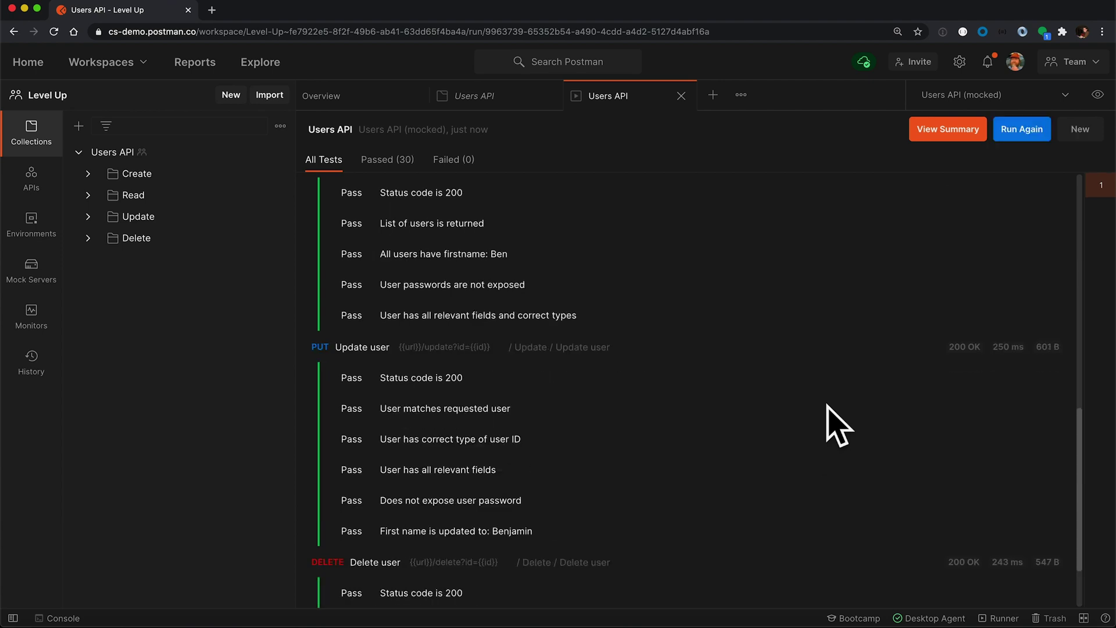
pyautogui.scroll(10, 735, 343)
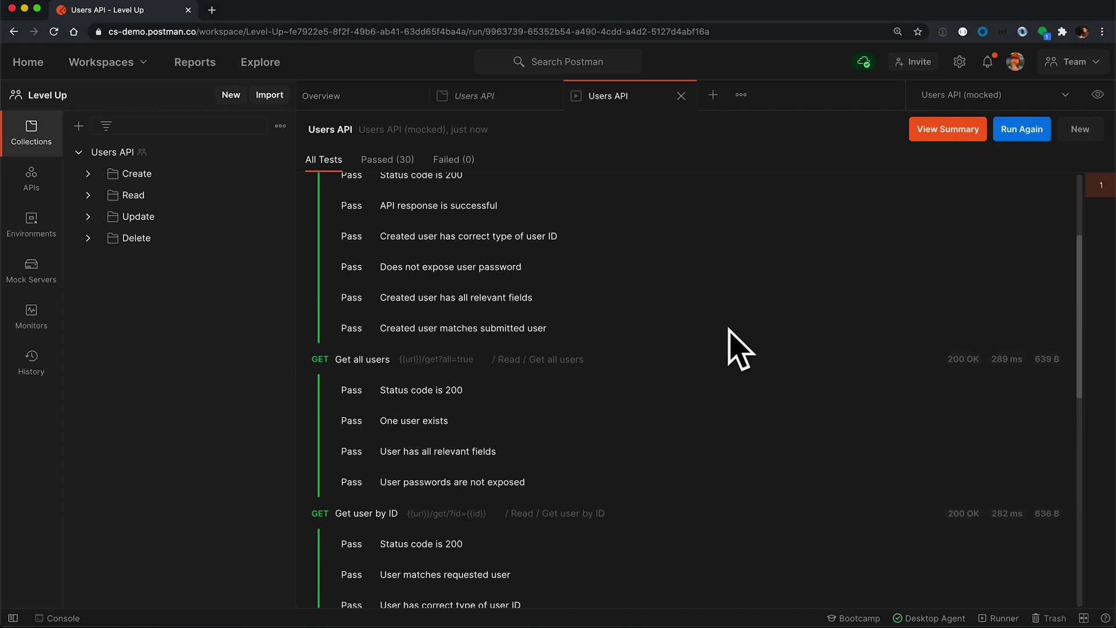
pyautogui.scroll(3, 735, 344)
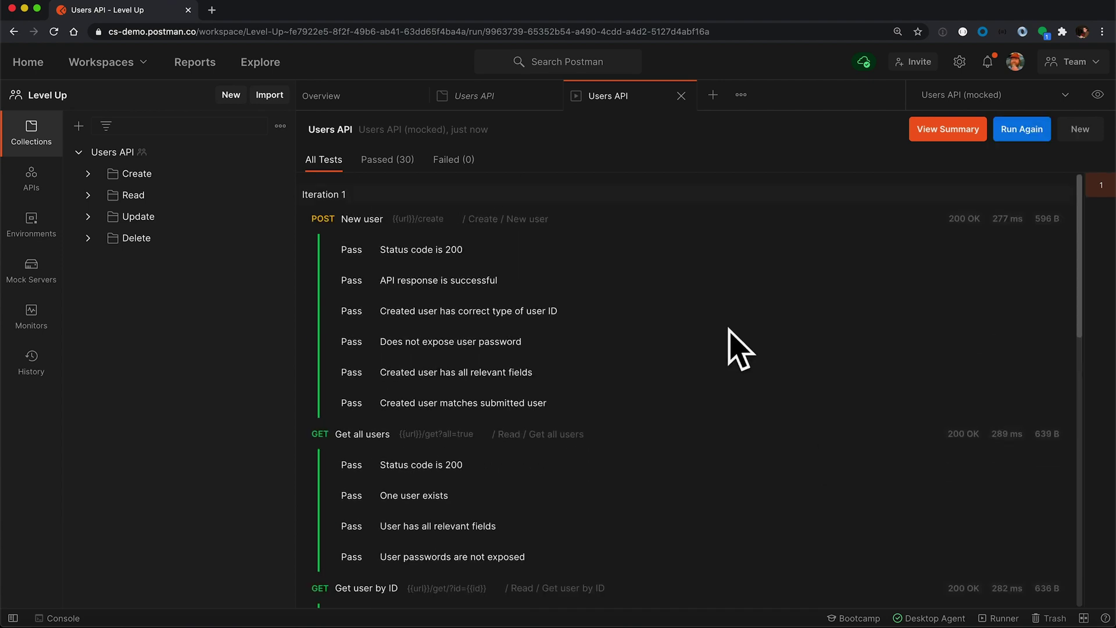
pyautogui.click(384, 235)
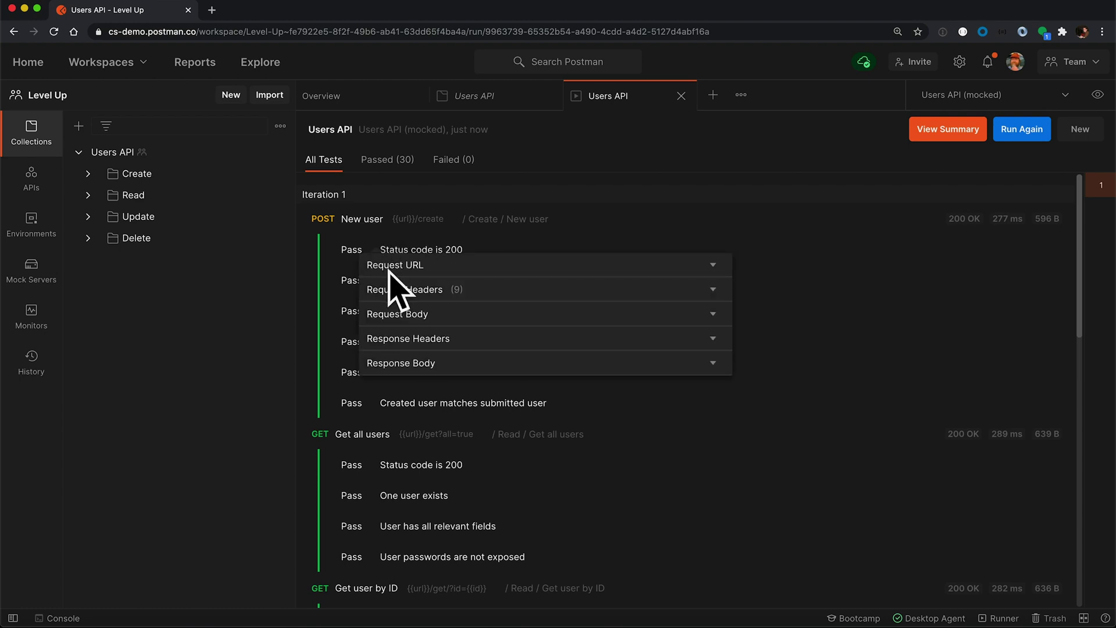
pyautogui.click(390, 267)
pyautogui.click(399, 334)
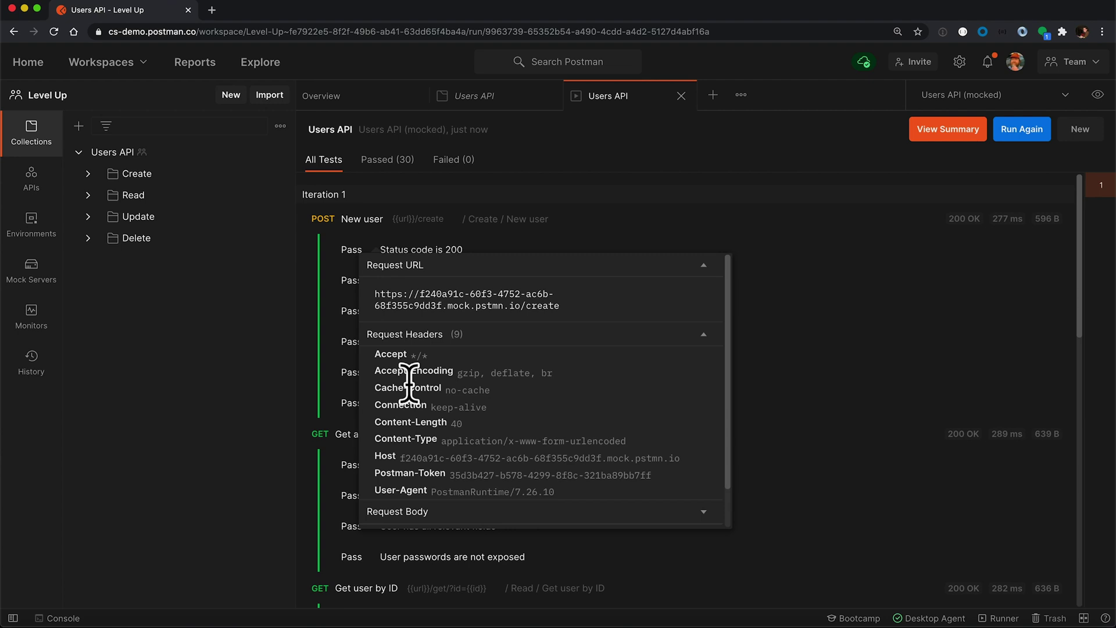
pyautogui.scroll(-1, 410, 381)
pyautogui.click(405, 467)
pyautogui.scroll(-1, 406, 493)
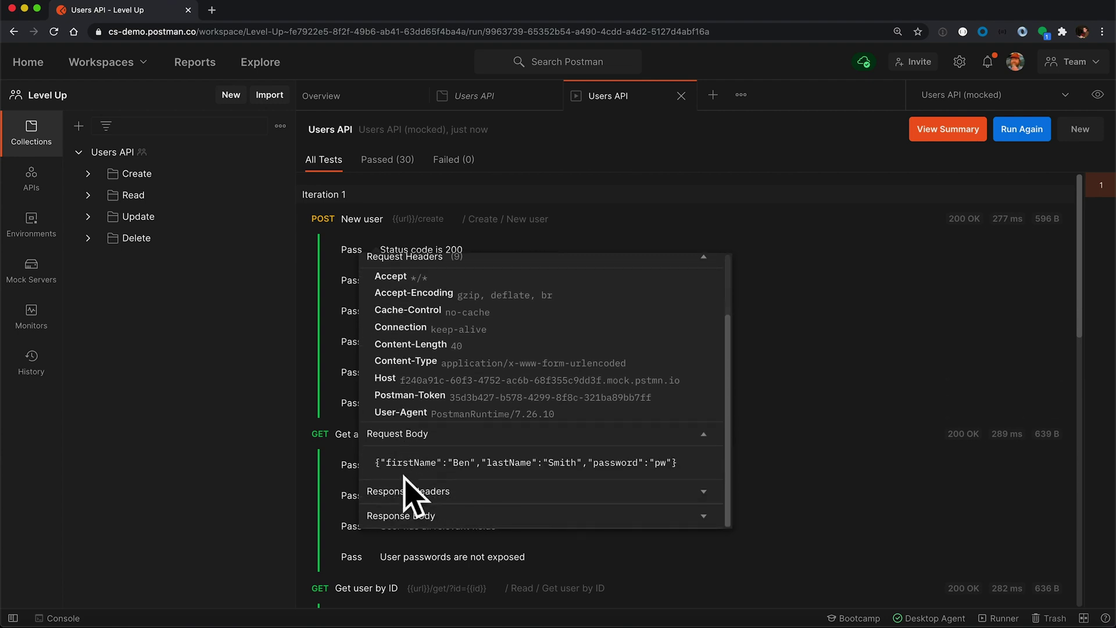
pyautogui.click(410, 491)
pyautogui.scroll(-1, 410, 492)
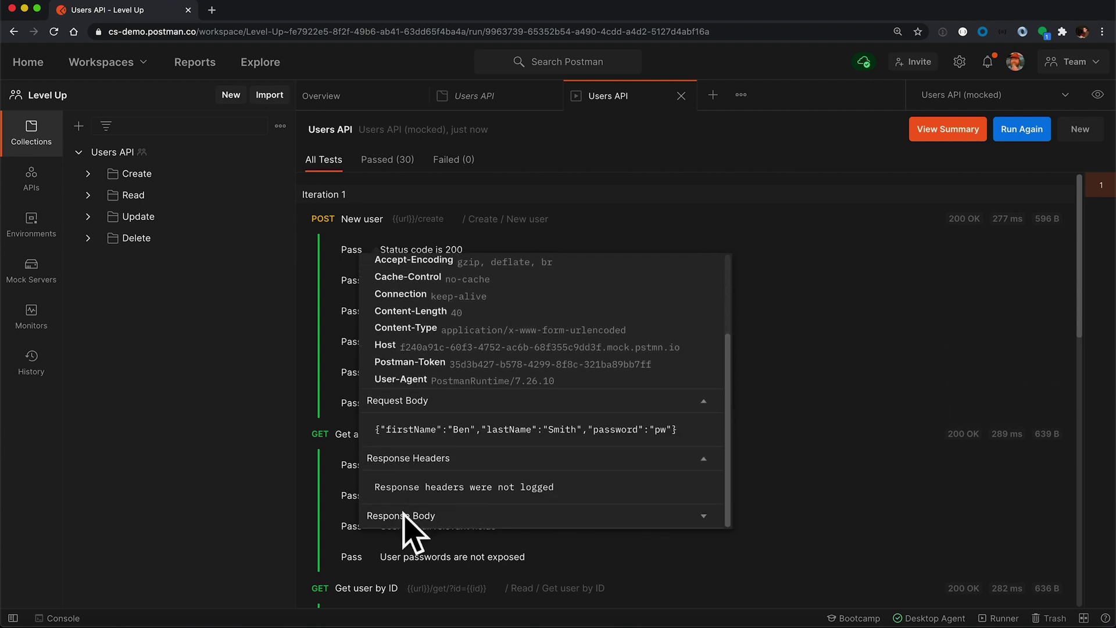
pyautogui.click(403, 522)
pyautogui.scroll(-1, 404, 528)
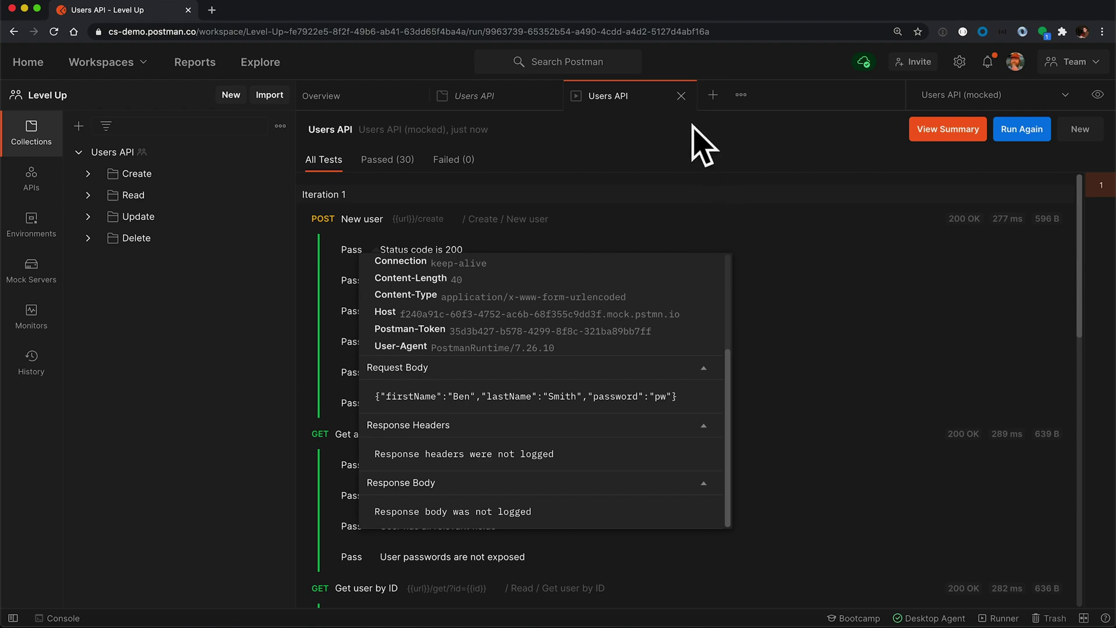
pyautogui.click(712, 131)
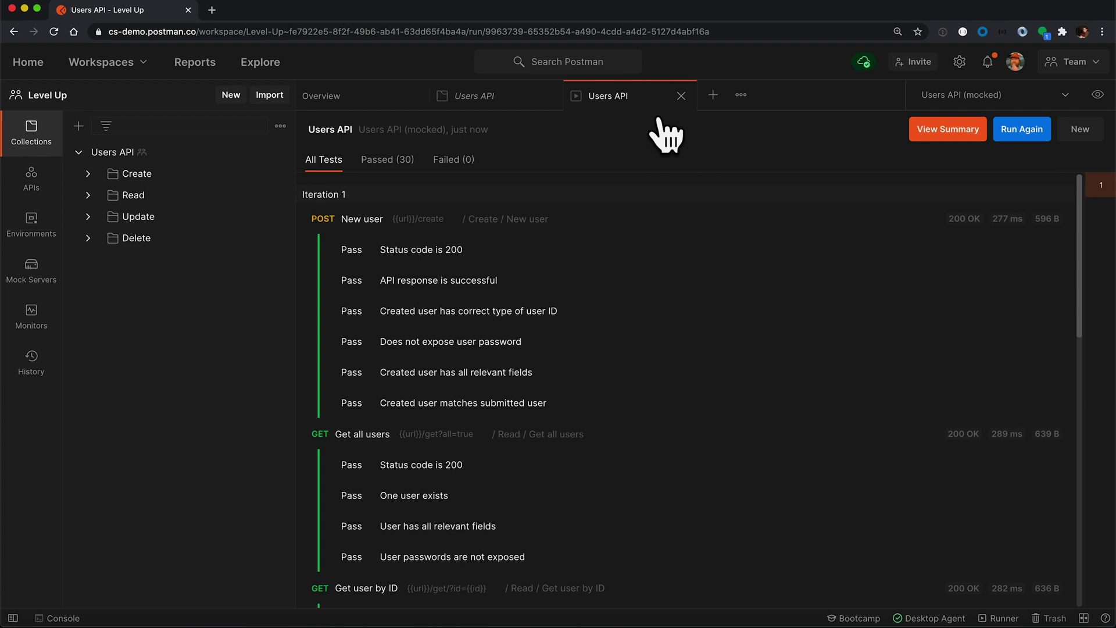
# Step: Close the finished results and rerun Users API with Save responses enabled
pyautogui.click(681, 97)
pyautogui.click(579, 96)
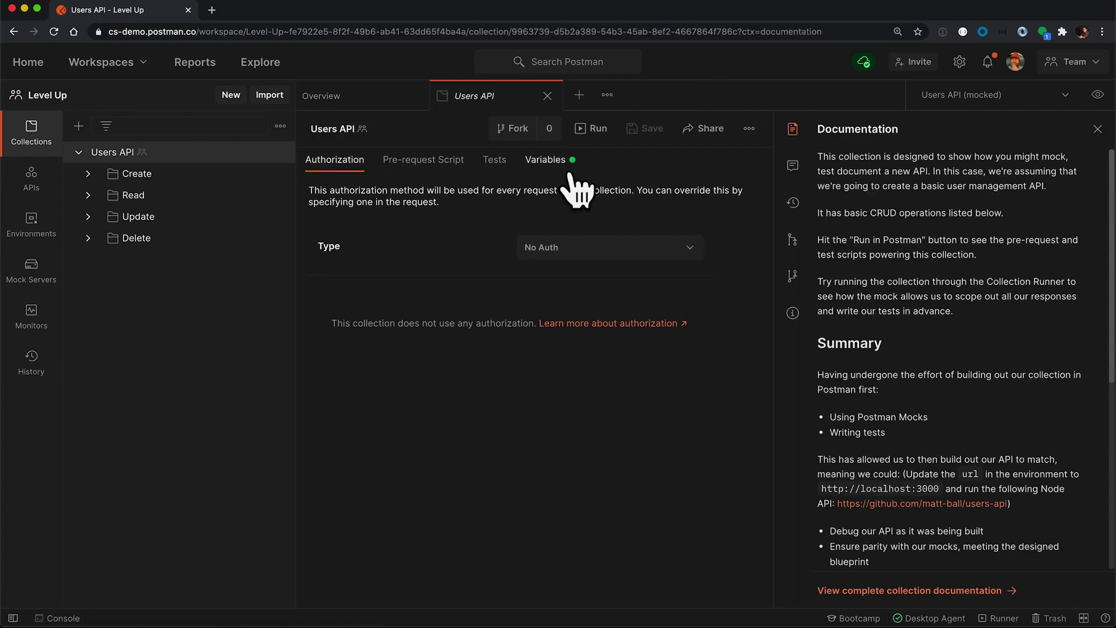
pyautogui.click(611, 145)
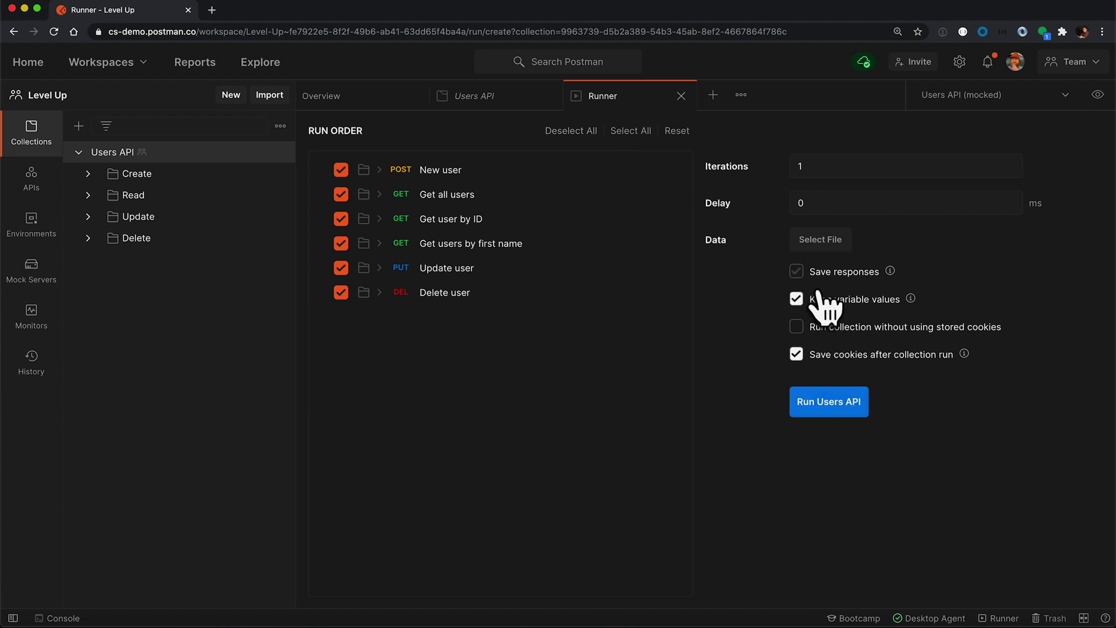
pyautogui.click(854, 440)
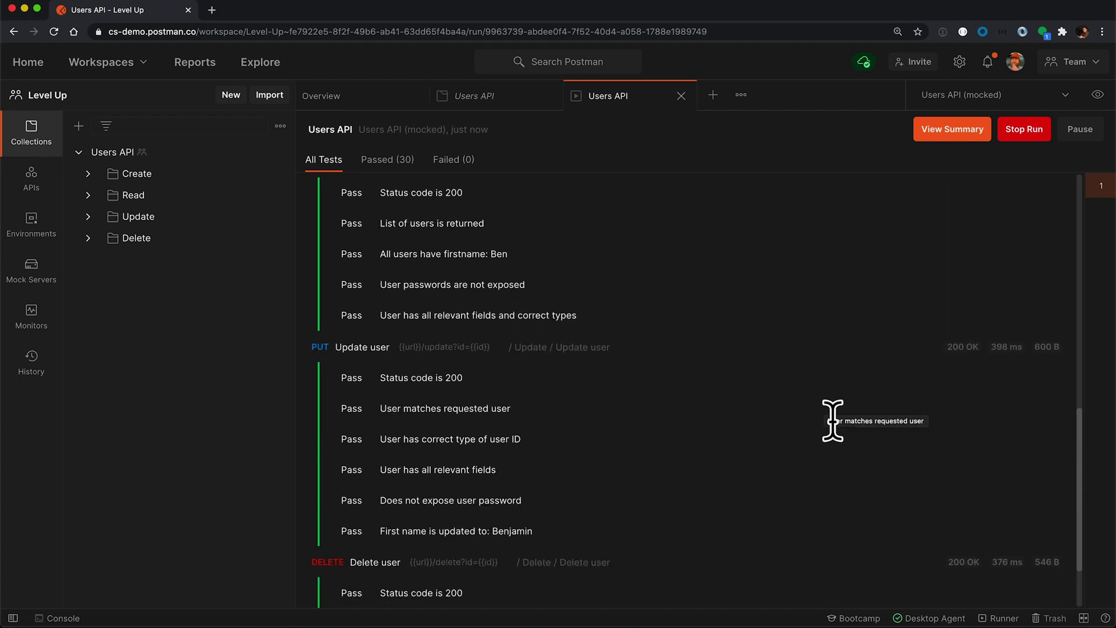
pyautogui.scroll(3, 833, 421)
pyautogui.scroll(10, 833, 420)
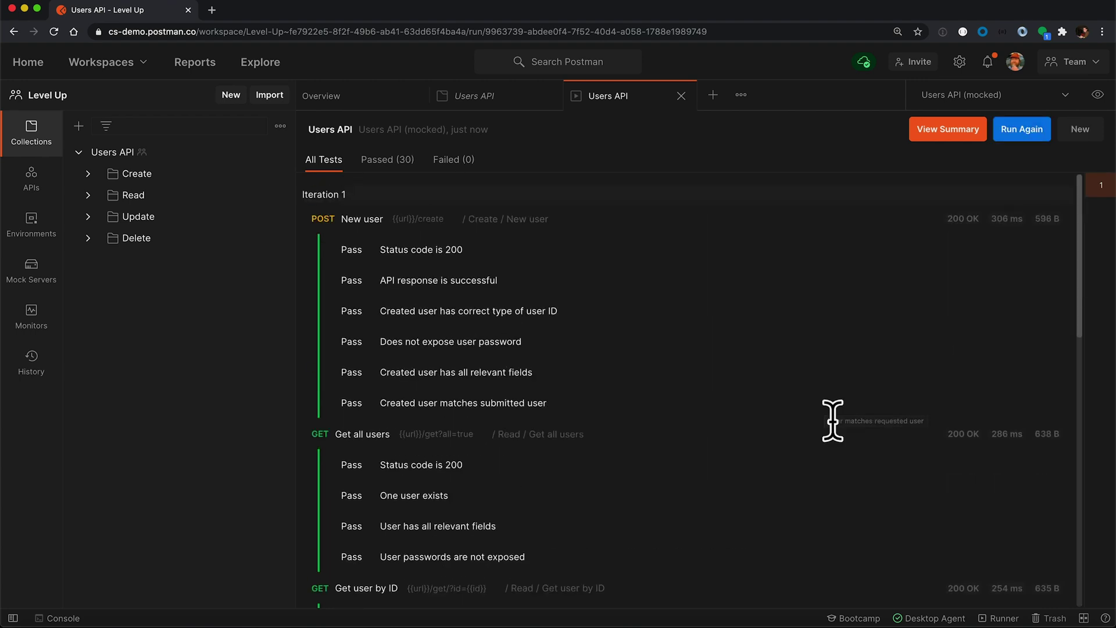
# Step: Expand the New user request's logged response headers and JSON response body
pyautogui.click(383, 219)
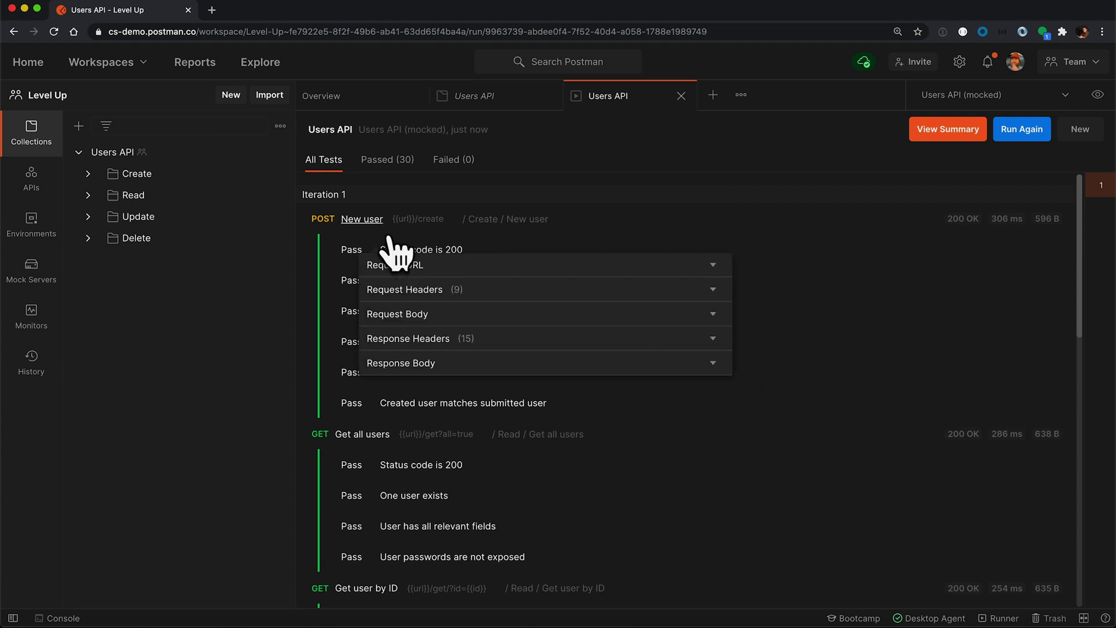
pyautogui.click(396, 338)
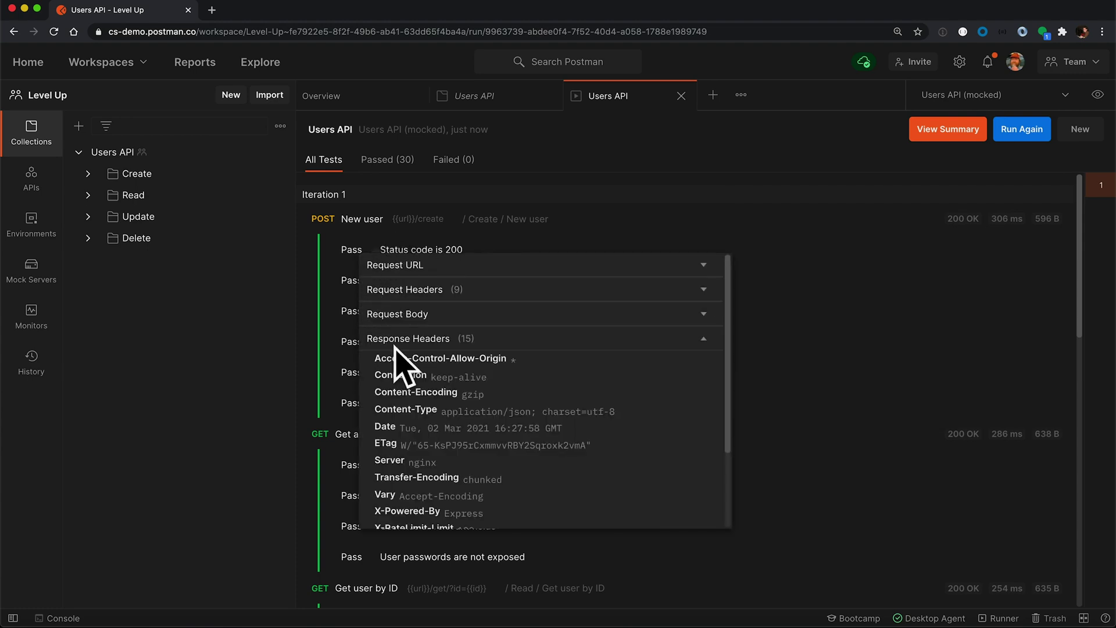
pyautogui.scroll(-3, 402, 401)
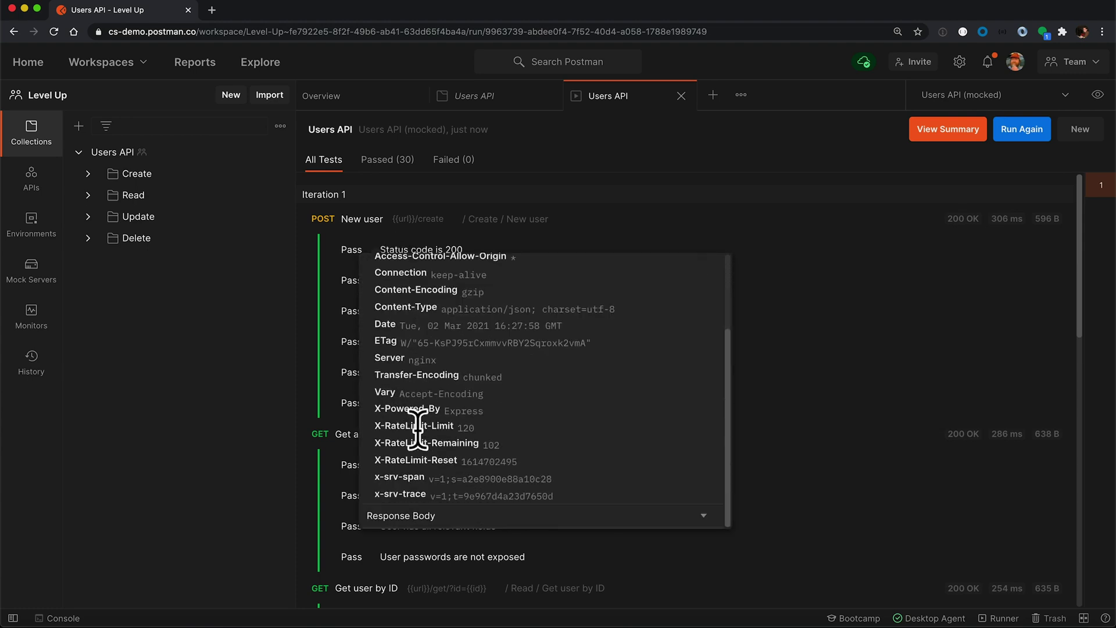
pyautogui.click(416, 520)
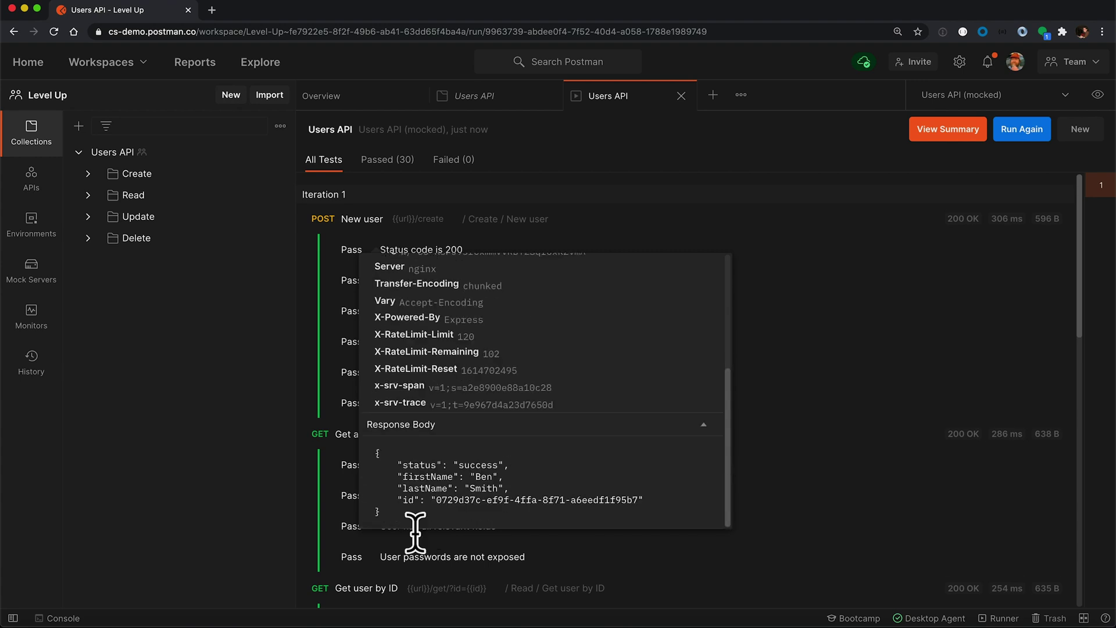